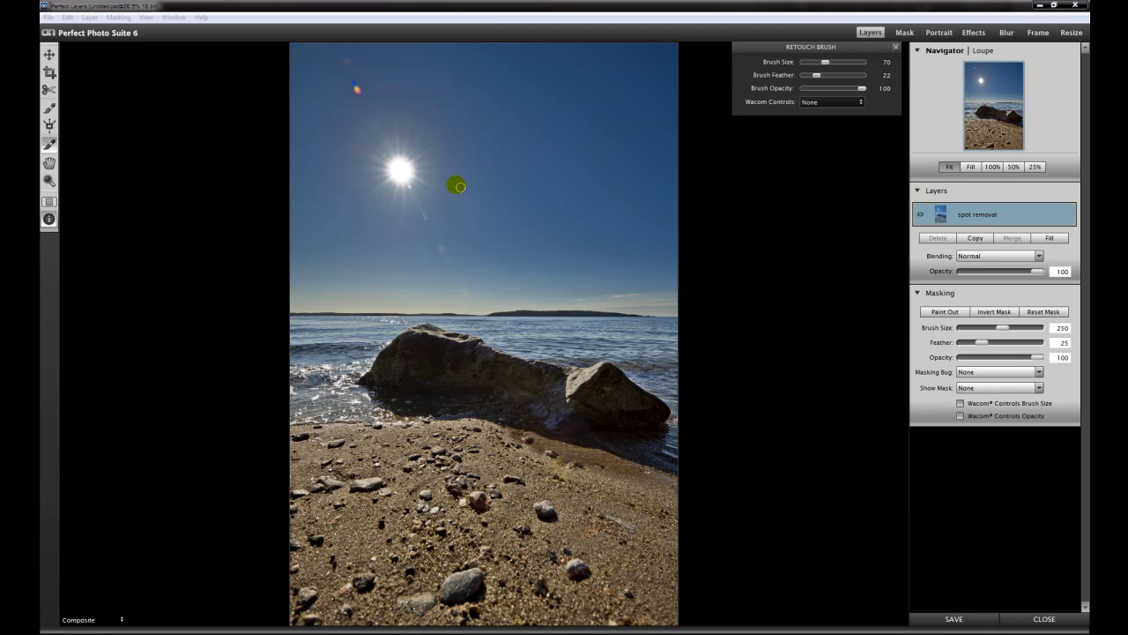
Step: Activate the Retouch Brush and duplicate the spot removal layer
click(45, 147)
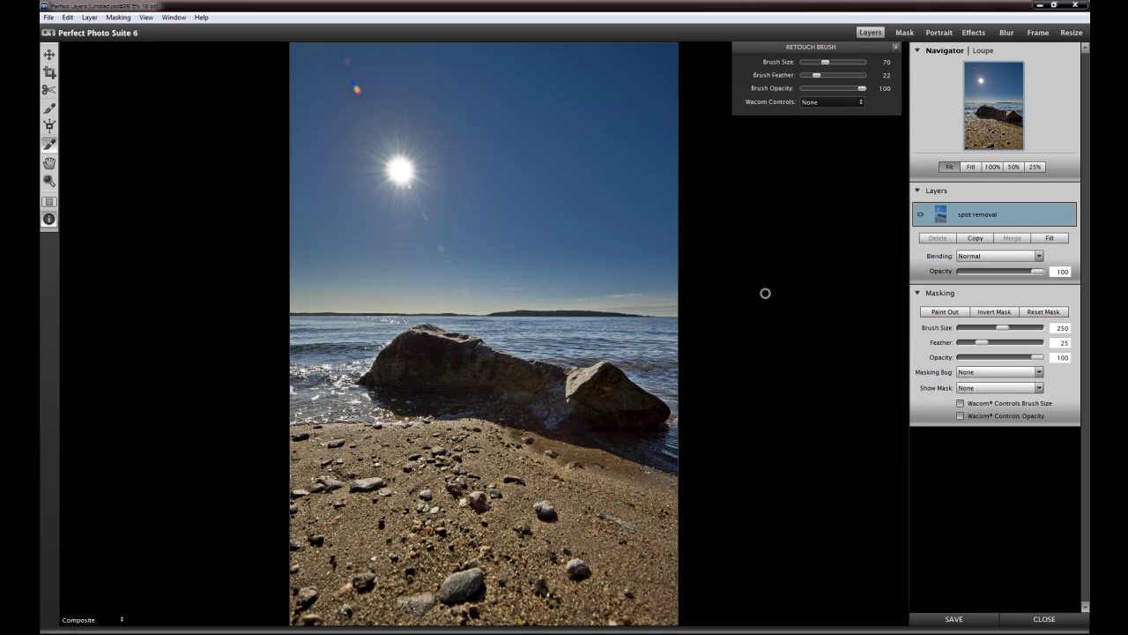
mouse_move(596, 176)
mouse_down()
mouse_move(596, 105)
mouse_move(598, 128)
mouse_up()
drag(573, 522, 578, 520)
click(976, 237)
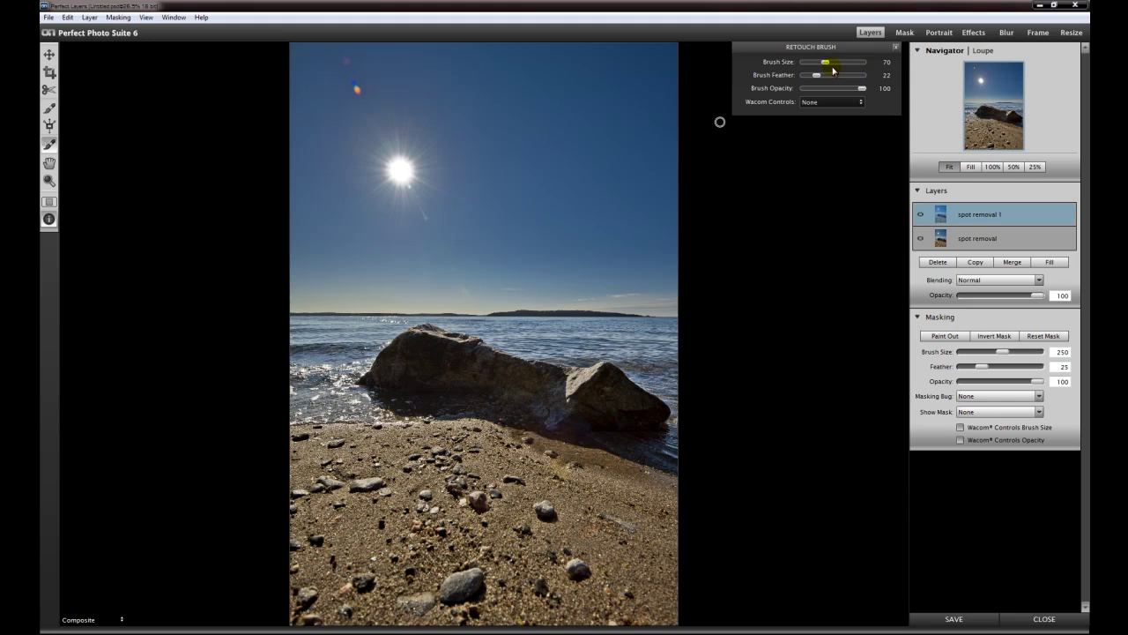
Step: Try the retouch brush at sizes 200, 70, 150 and 30, keeping the Wacom control set to None
drag(826, 65, 834, 64)
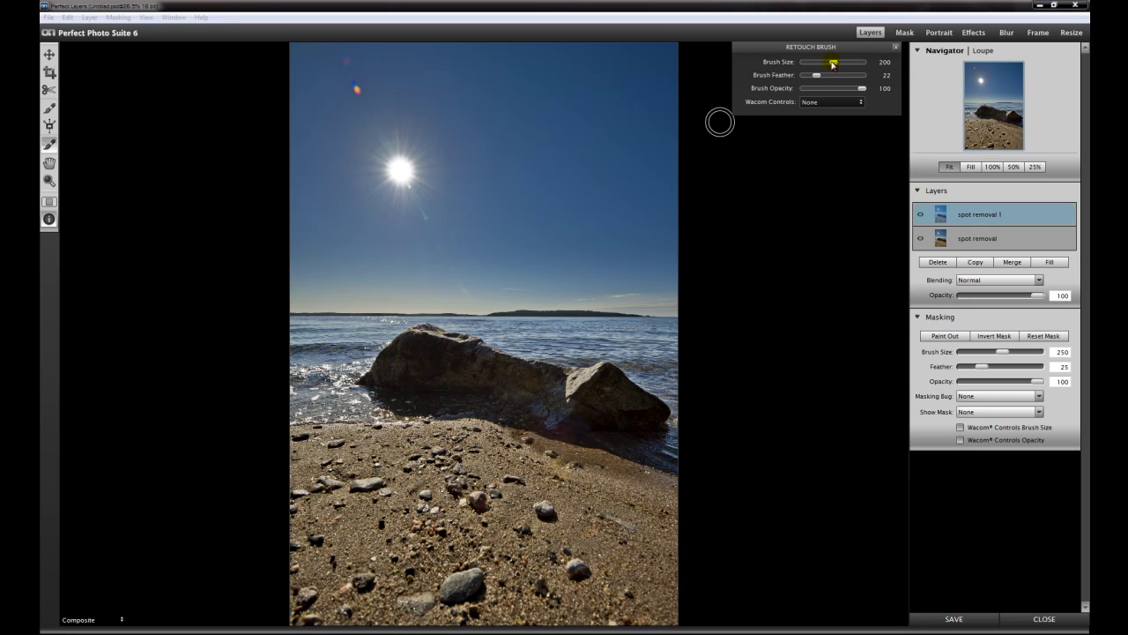
click(810, 104)
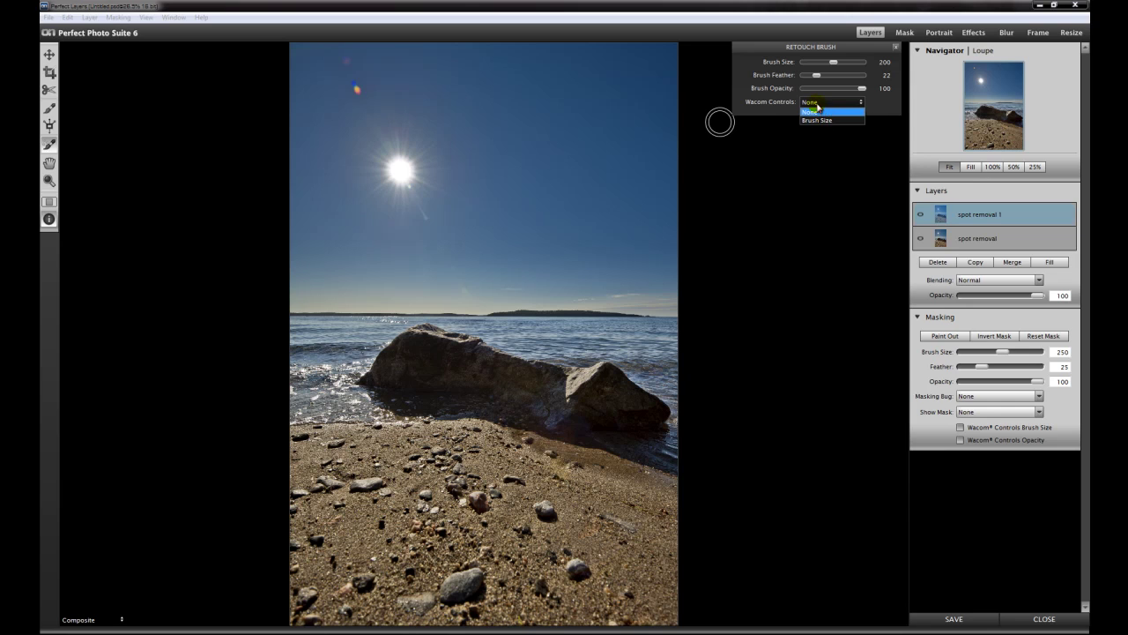
click(819, 108)
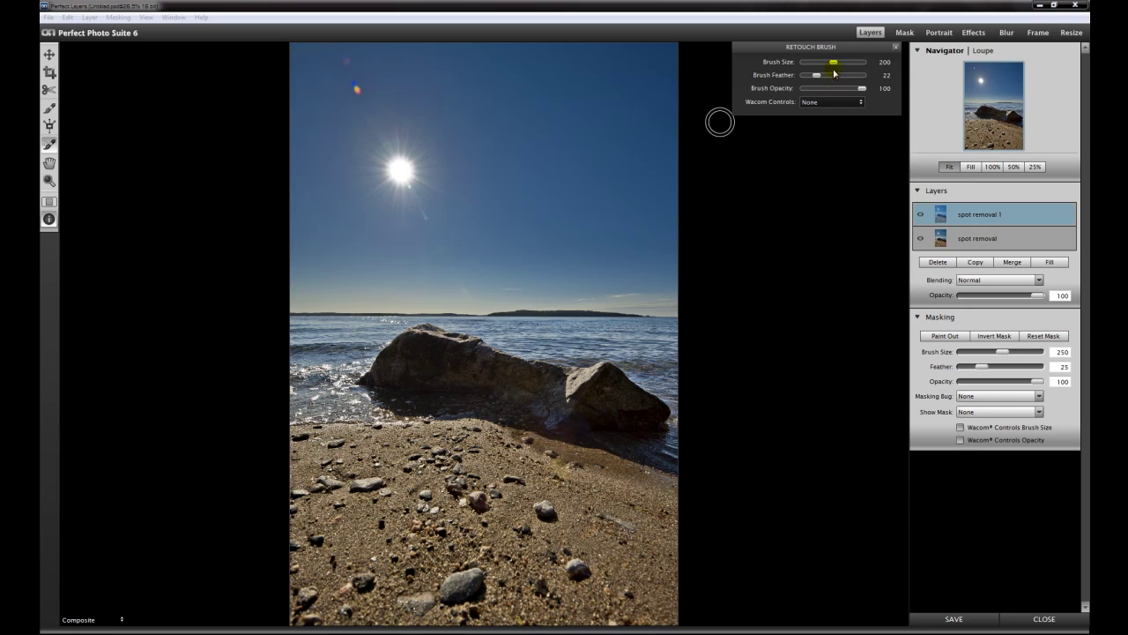
drag(834, 65, 828, 64)
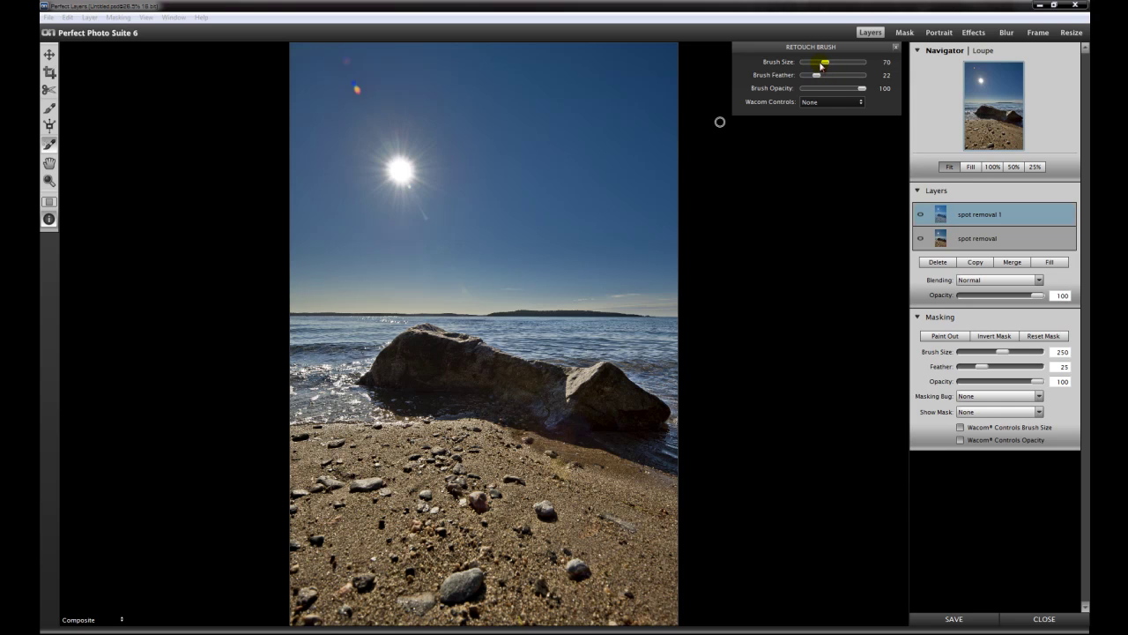
mouse_move(826, 62)
mouse_down()
mouse_move(821, 71)
mouse_move(832, 64)
mouse_up()
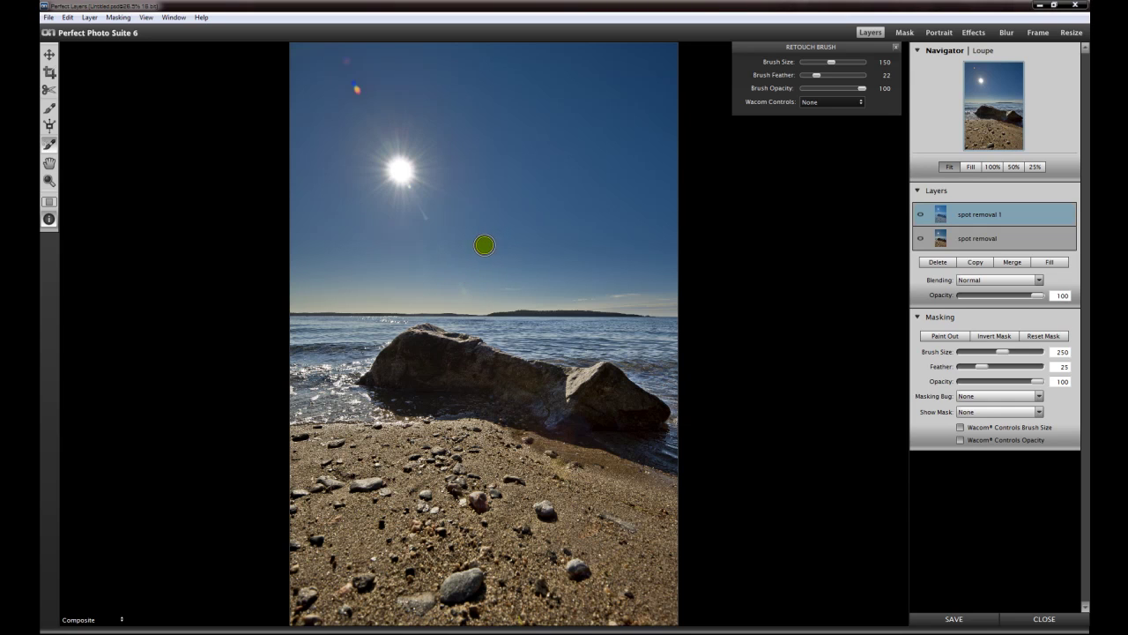
drag(830, 64, 817, 65)
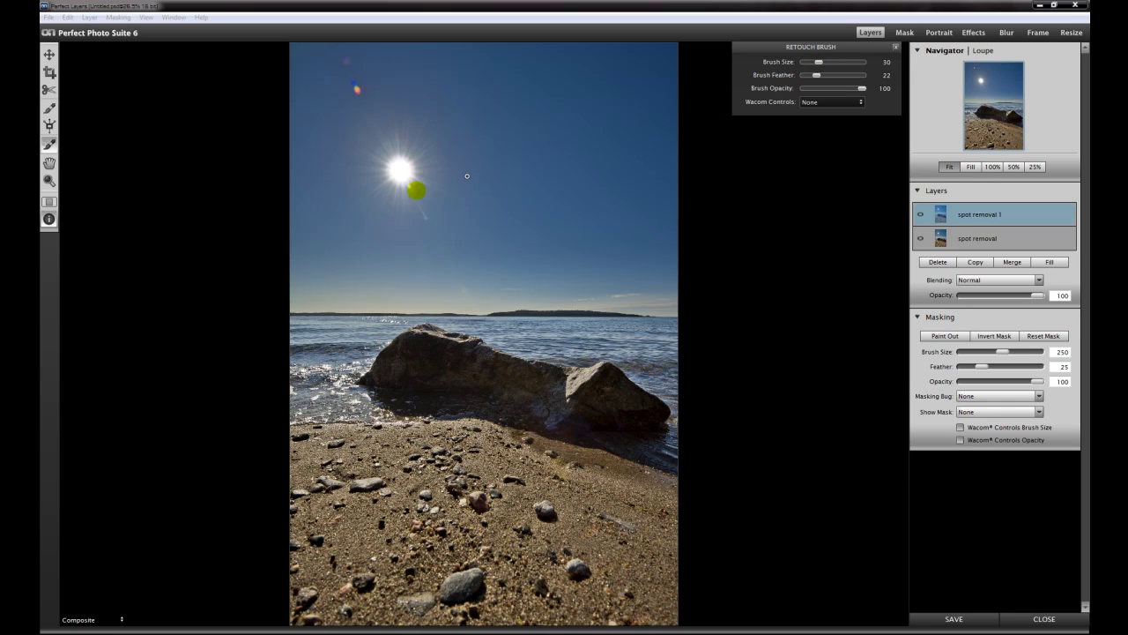
click(417, 206)
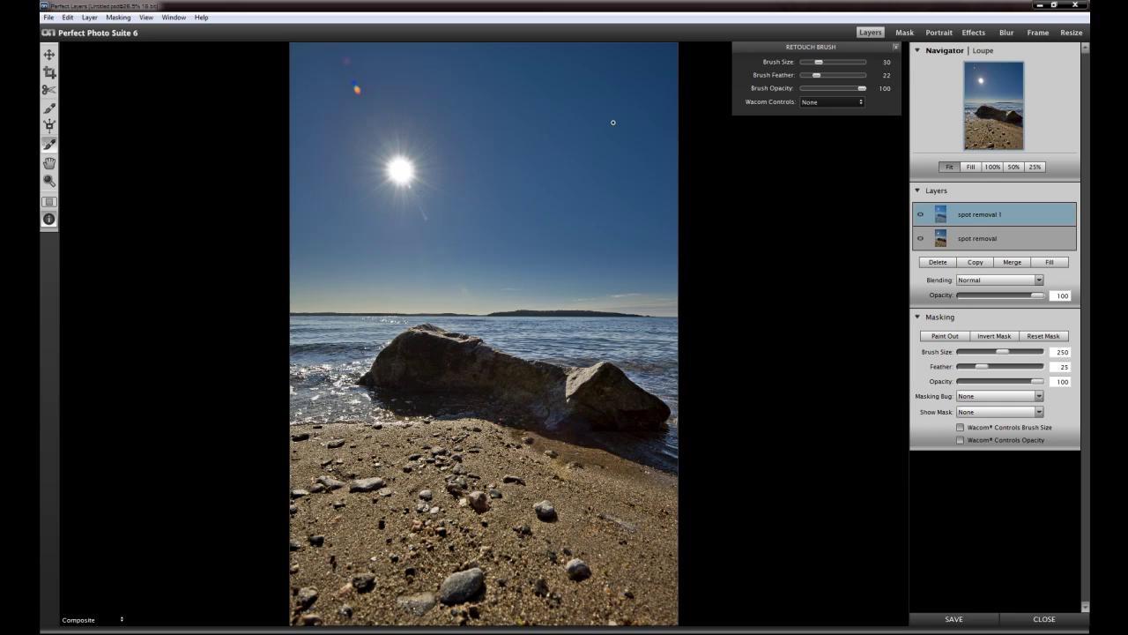
Step: Set the retouch brush size to 60 and dab away the flare spots just below the sun and above the horizon
drag(819, 64, 825, 65)
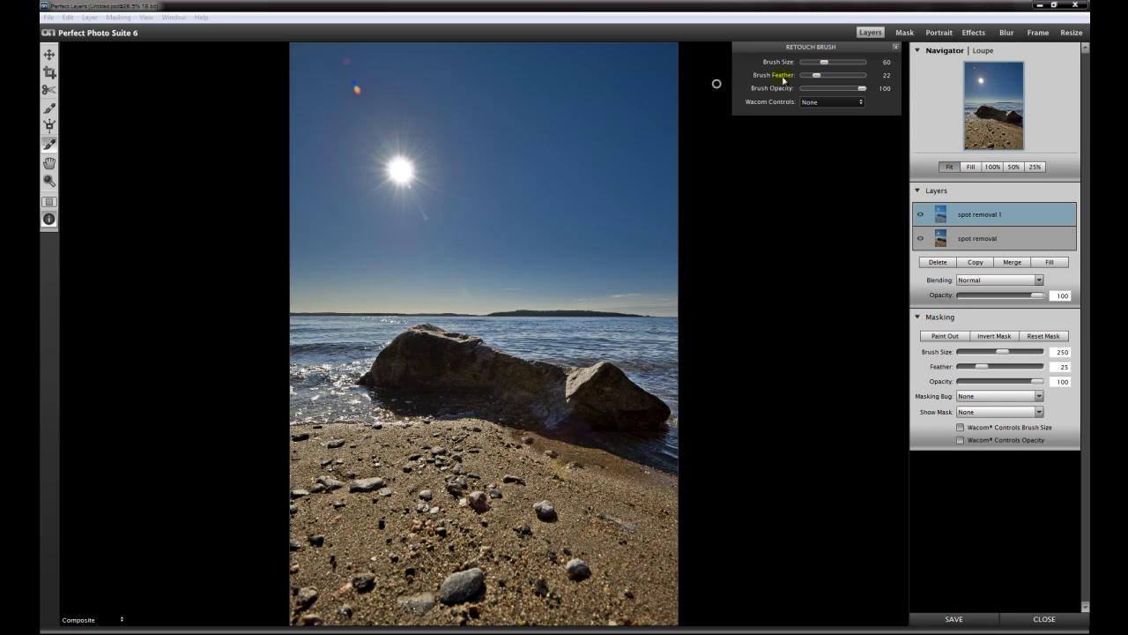
click(411, 185)
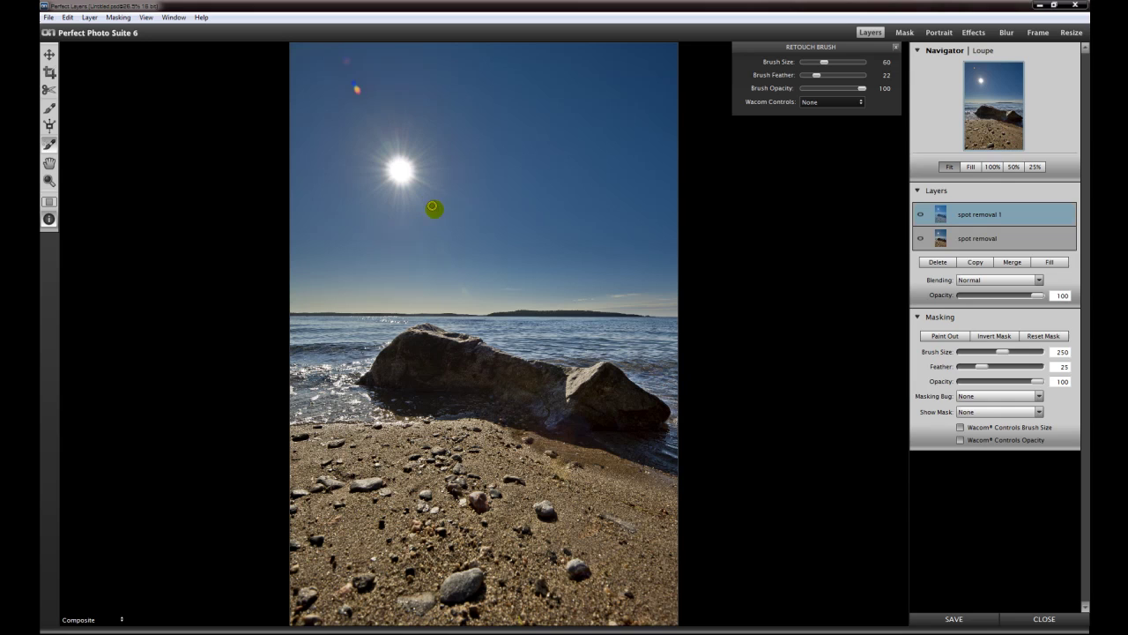
click(465, 292)
Step: Enlarge the retouch brush and remove the coloured lens flare spots in the sky above and left of the sun
drag(824, 64, 831, 64)
click(348, 61)
click(355, 85)
drag(361, 94, 398, 97)
drag(831, 63, 834, 63)
drag(407, 83, 358, 90)
Step: Reduce the retouch brush size to 40 and retouch the small specks in the sand beside the right-hand stone
drag(835, 65, 825, 64)
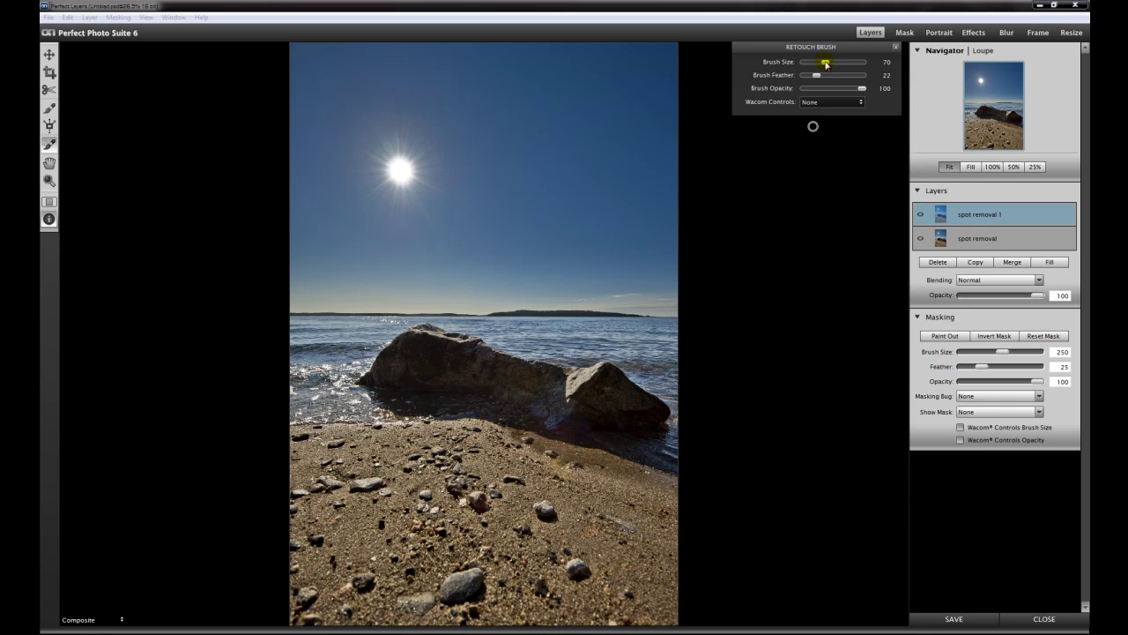
drag(826, 64, 821, 64)
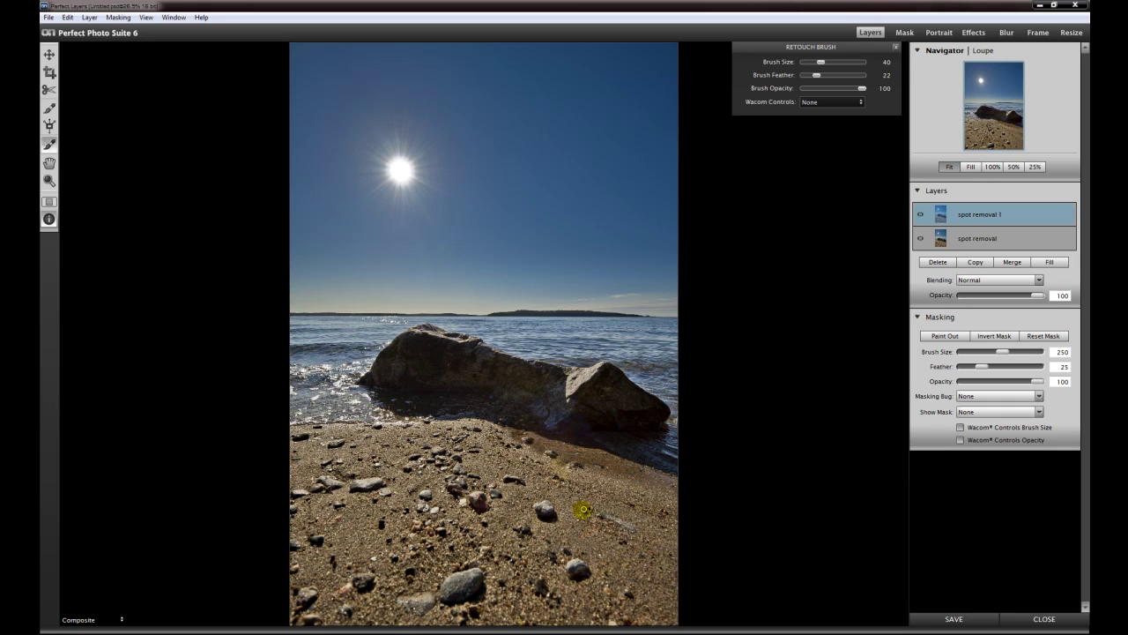
drag(578, 520, 582, 507)
click(582, 501)
Step: Retouch the small dark specks and pebbles in the sand along the left side of the beach
mouse_move(564, 443)
mouse_down()
mouse_move(564, 462)
mouse_move(493, 481)
mouse_move(386, 538)
mouse_move(340, 532)
mouse_move(329, 514)
mouse_move(320, 567)
mouse_move(317, 554)
mouse_up()
click(318, 551)
mouse_move(328, 575)
mouse_down()
mouse_move(333, 603)
mouse_move(322, 576)
mouse_move(307, 614)
mouse_move(336, 597)
mouse_move(326, 584)
mouse_move(365, 565)
mouse_move(337, 535)
mouse_up()
click(334, 534)
click(344, 522)
click(326, 523)
click(348, 522)
drag(343, 523, 343, 522)
Step: Retouch the blemishes along the waterline below the smaller rock on the right side of the beach
mouse_move(601, 446)
mouse_down()
mouse_move(652, 471)
mouse_move(650, 456)
mouse_move(638, 471)
mouse_move(650, 465)
mouse_up()
click(646, 467)
drag(647, 474, 657, 473)
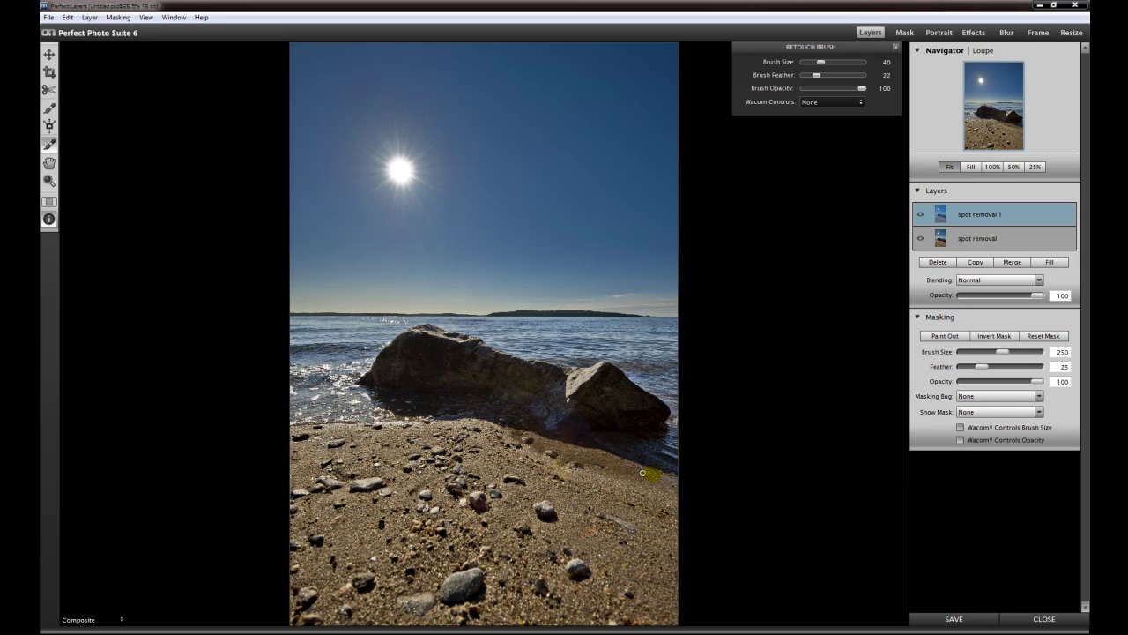
mouse_move(590, 461)
mouse_down()
mouse_move(650, 465)
mouse_move(574, 459)
mouse_move(582, 455)
mouse_up()
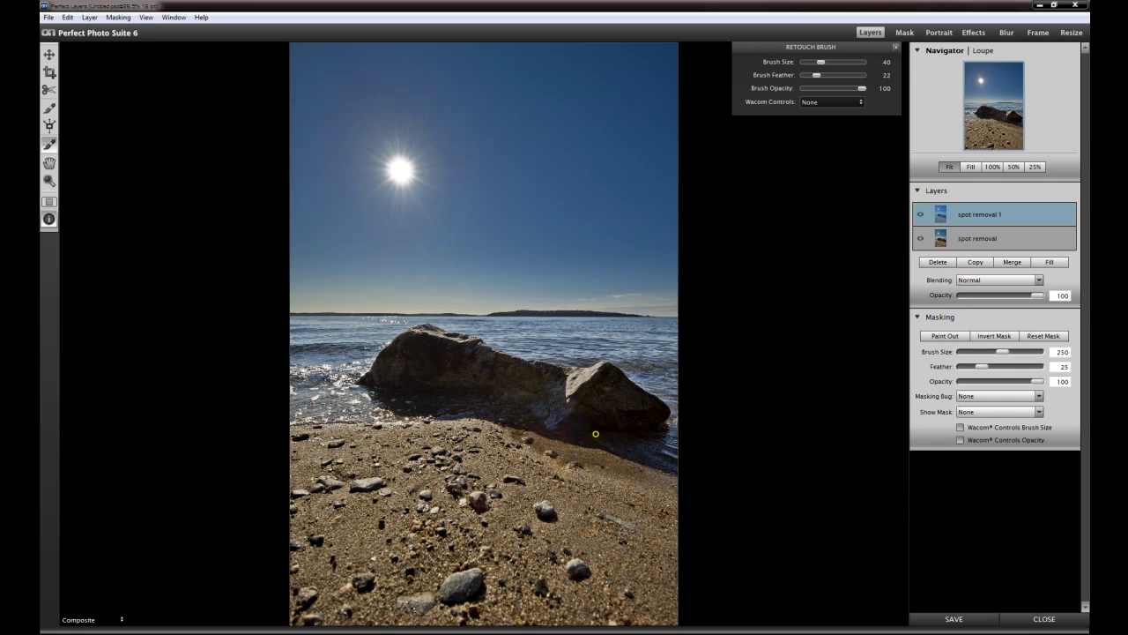
Step: Retouch the scattered specks in the sand at the lower right of the beach, around the faint flare streak
click(603, 559)
click(615, 553)
click(627, 545)
click(635, 560)
click(628, 555)
click(630, 547)
click(662, 537)
click(652, 539)
click(672, 527)
click(669, 524)
click(652, 518)
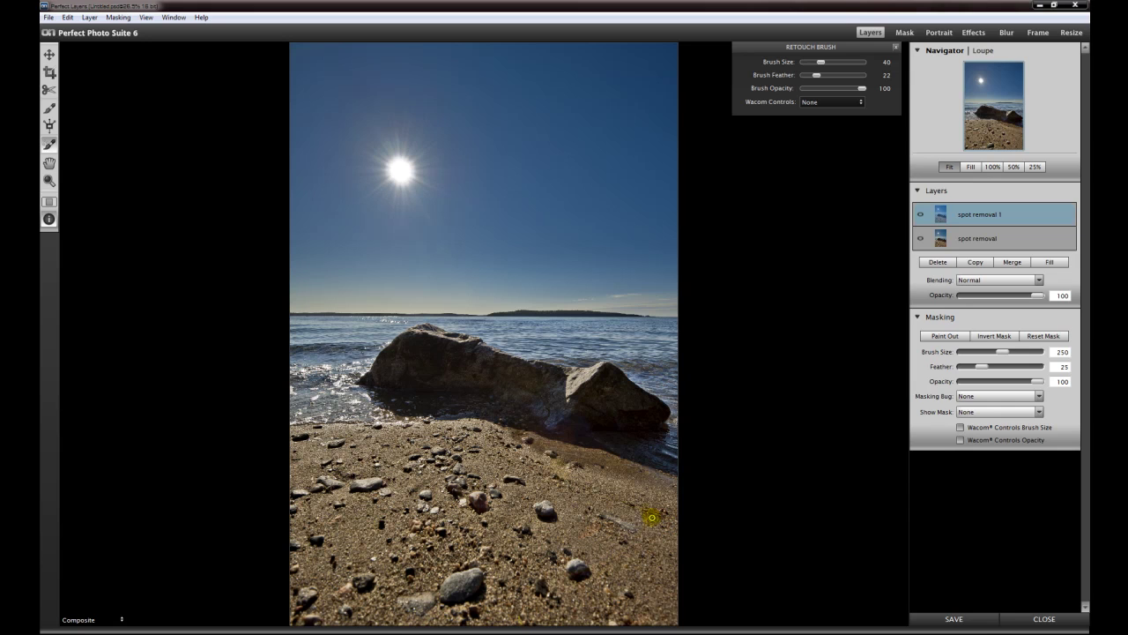
Step: Dab away the remaining spots in the wet sand near the right-hand shoreline
click(630, 476)
click(634, 480)
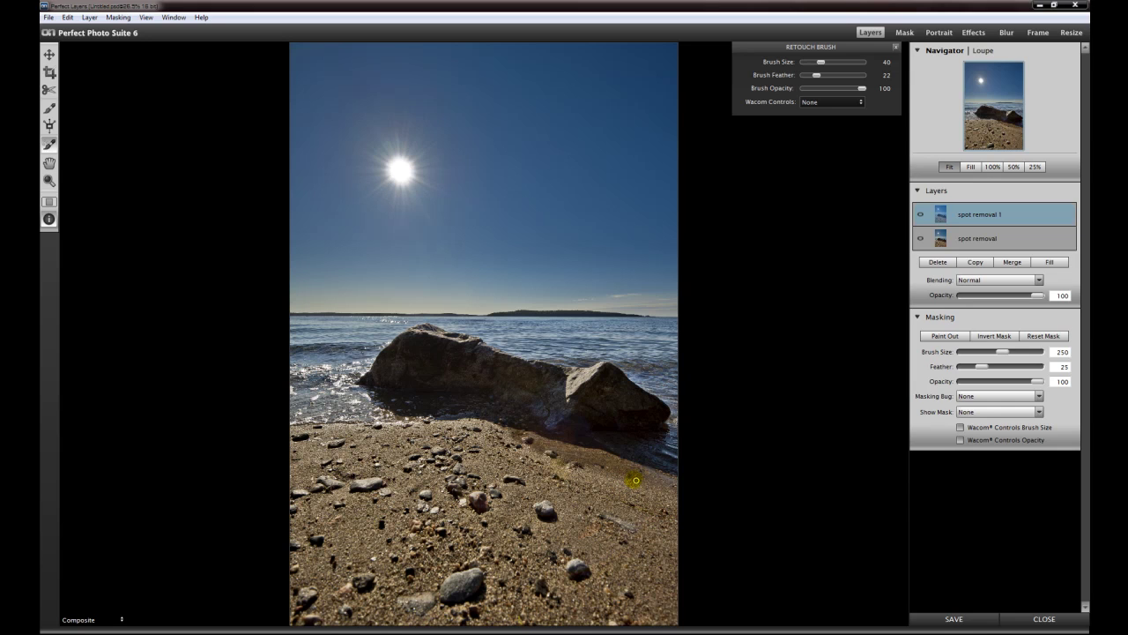
click(628, 472)
click(629, 473)
click(642, 472)
click(650, 494)
Step: Set the retouch brush size to 100 and retouch the sand just below the right-hand waterline
click(818, 76)
drag(821, 64, 836, 59)
click(631, 481)
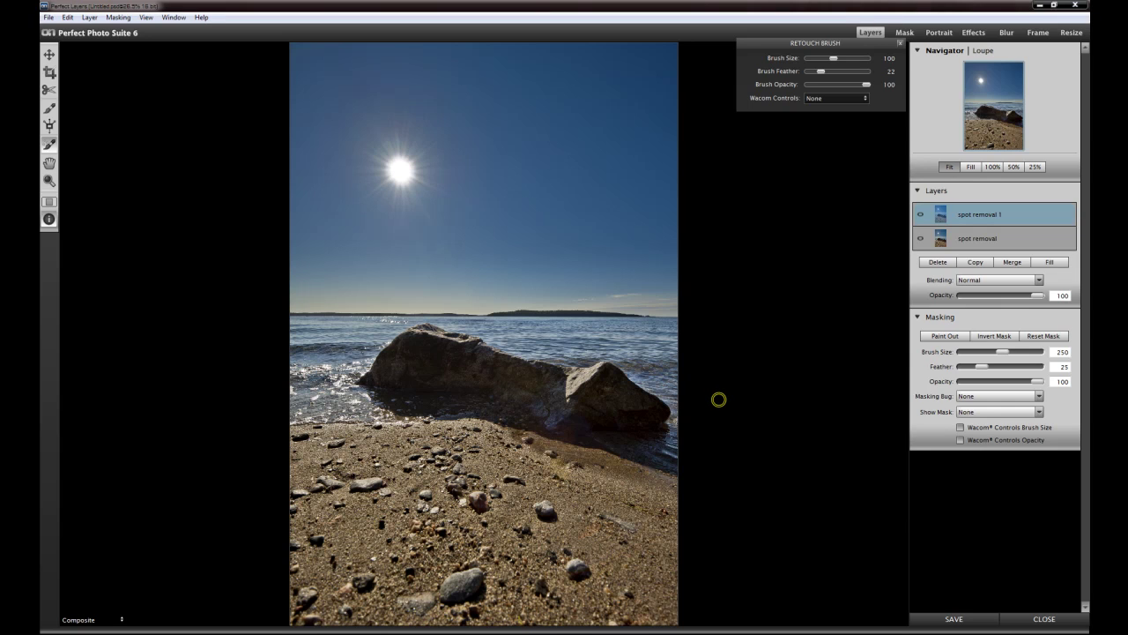
Step: Toggle the visibility of the duplicated spot removal layer to compare the photo before and after retouching
click(921, 215)
click(922, 216)
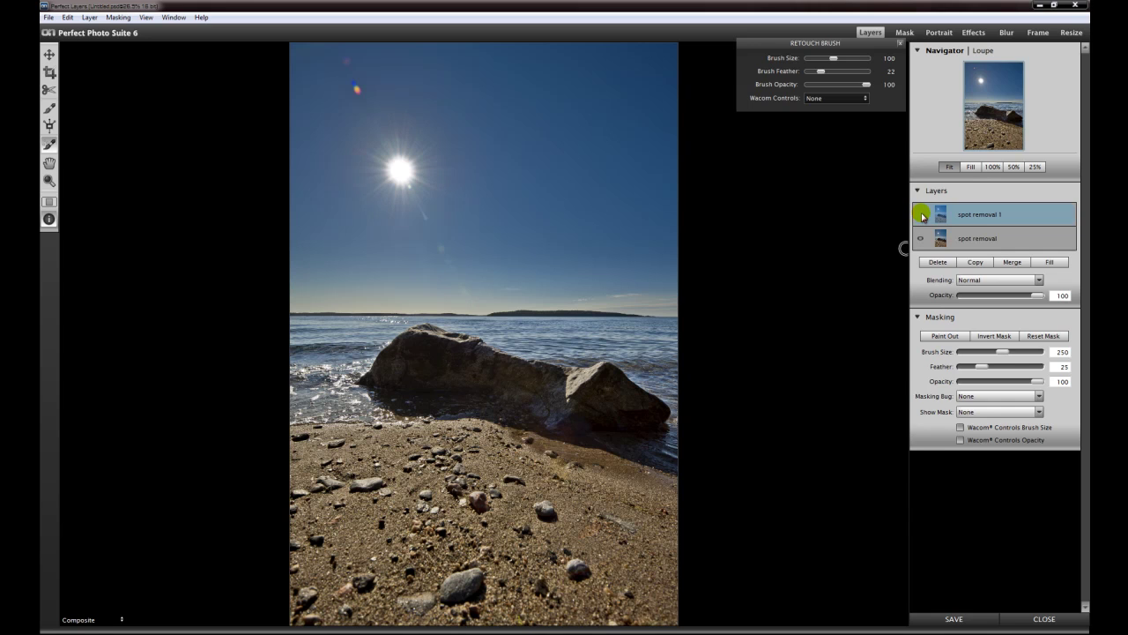
click(922, 216)
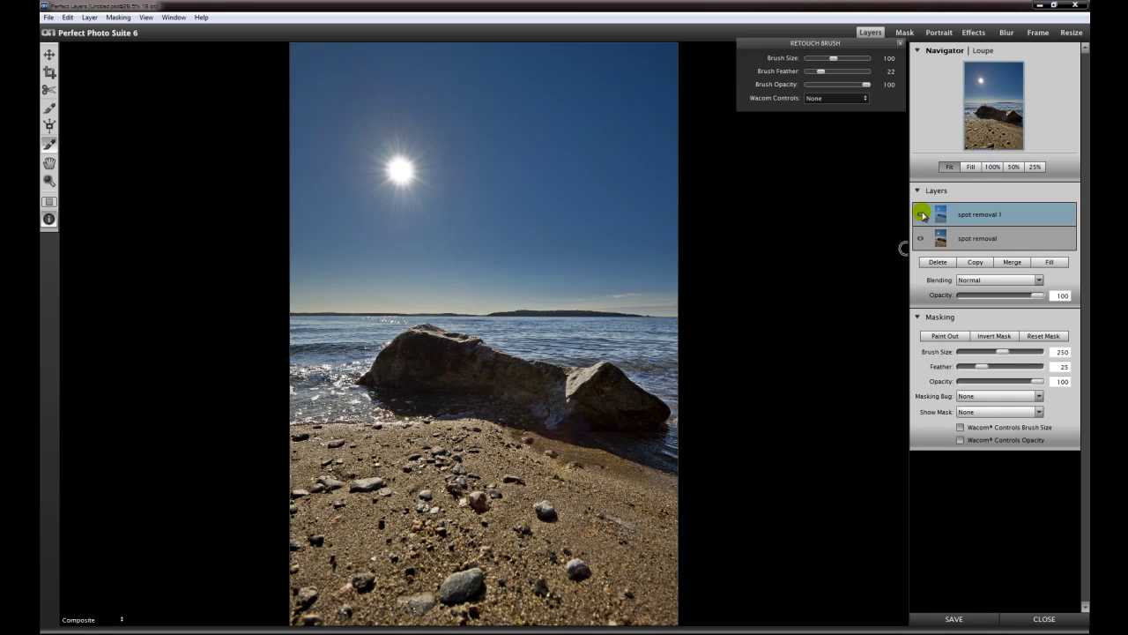